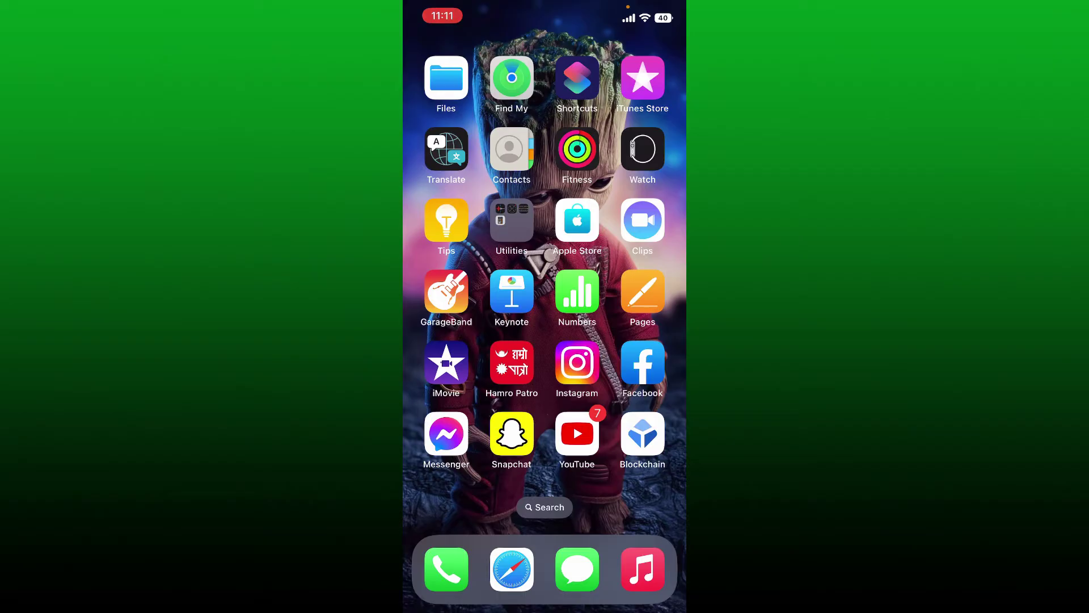
pyautogui.hscroll(1, 545, 255)
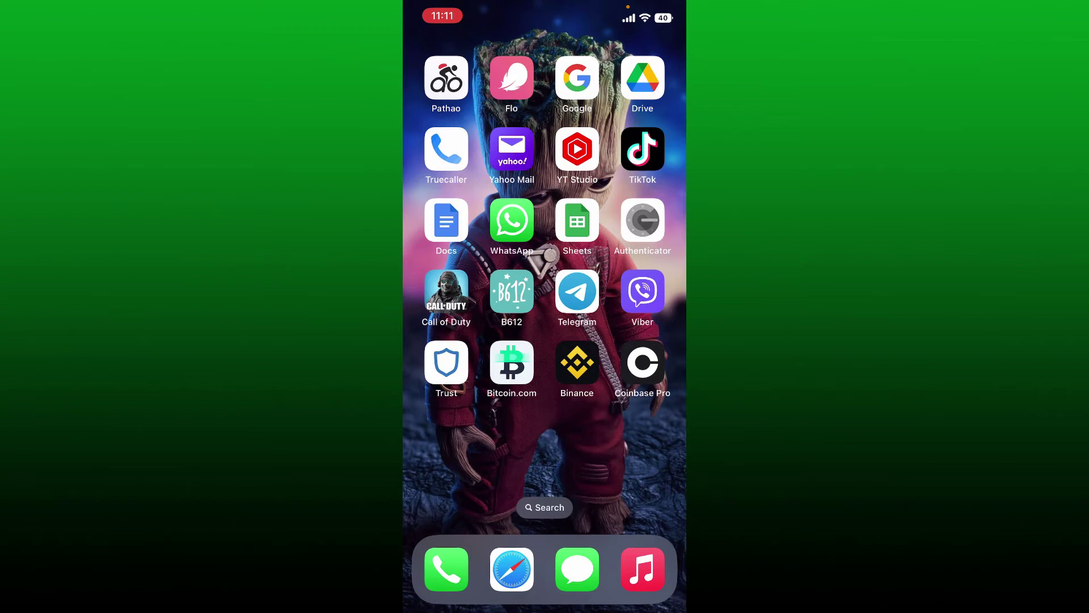
# - Launch Bitcoin.com Wallet and open Receive to show the Select Asset list
pyautogui.click(511, 363)
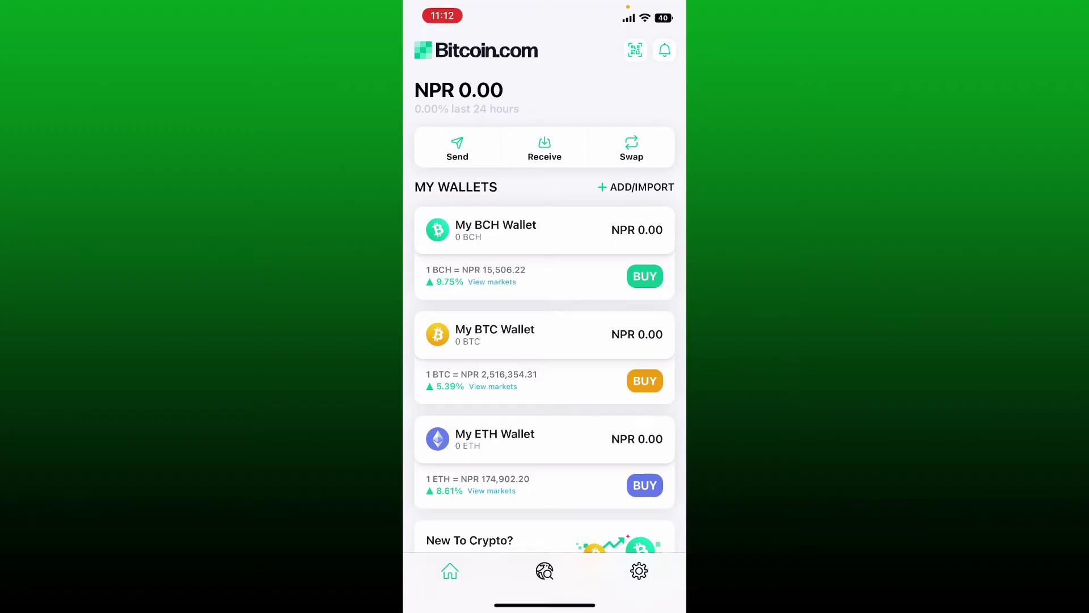
pyautogui.click(545, 149)
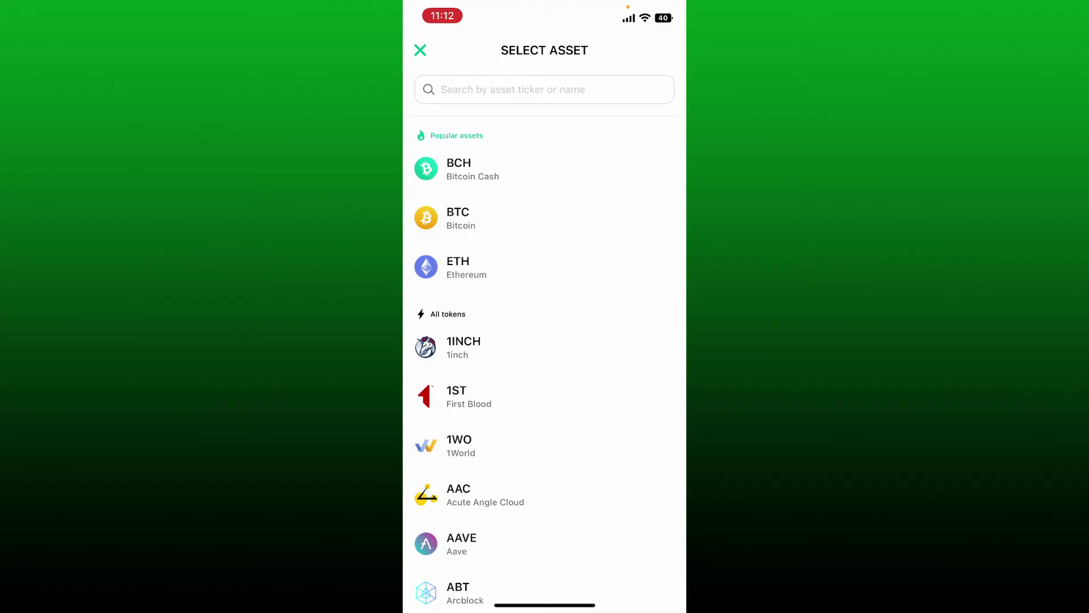
# - Pick BTC to show the My BTC Wallet receive address and QR code
pyautogui.click(459, 218)
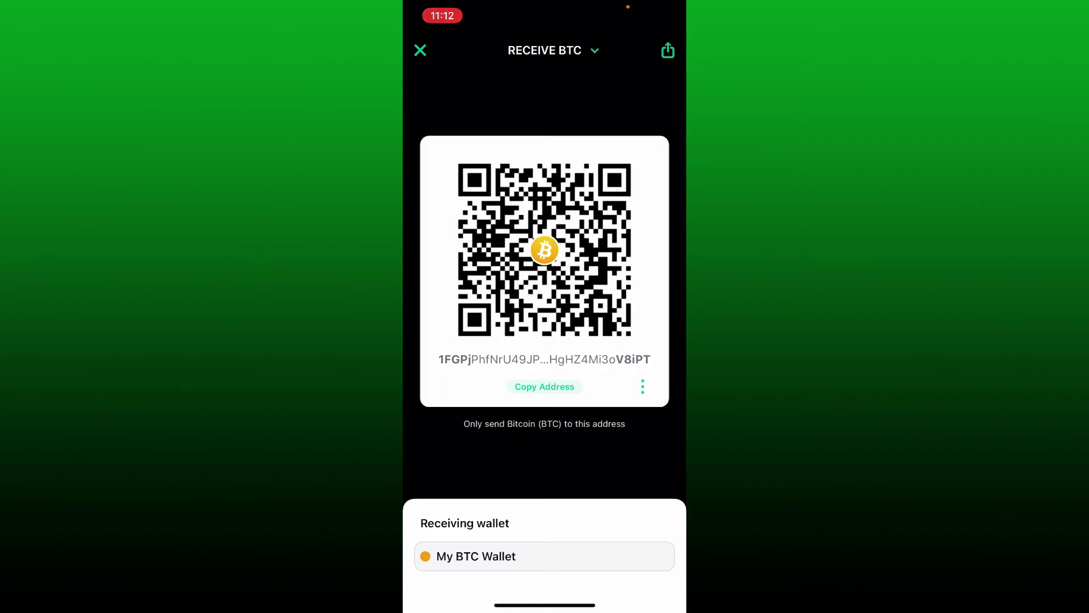
# - Copy the BTC address to the clipboard from the share sheet
pyautogui.click(668, 50)
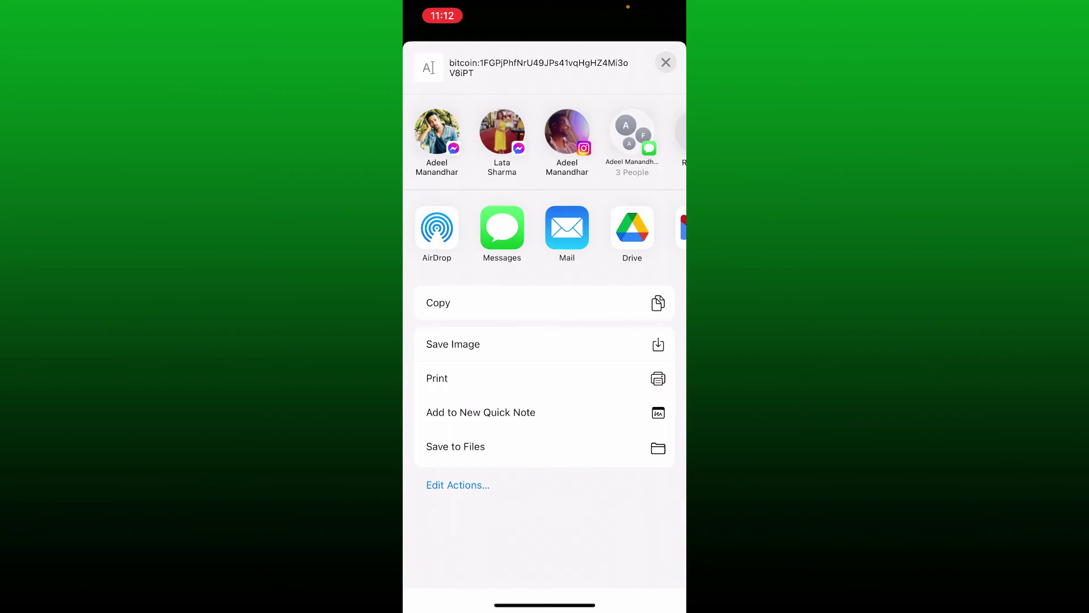
pyautogui.click(666, 61)
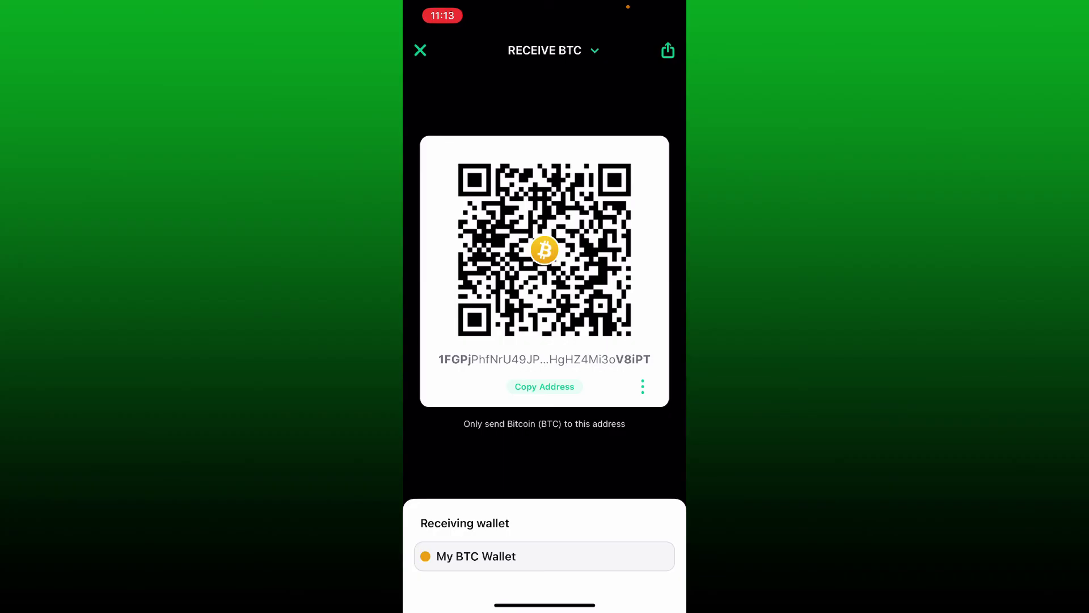
# - Close the wallet and swipe to the first Home Screen page
pyautogui.moveTo(544, 604); pyautogui.dragTo(545, 383)
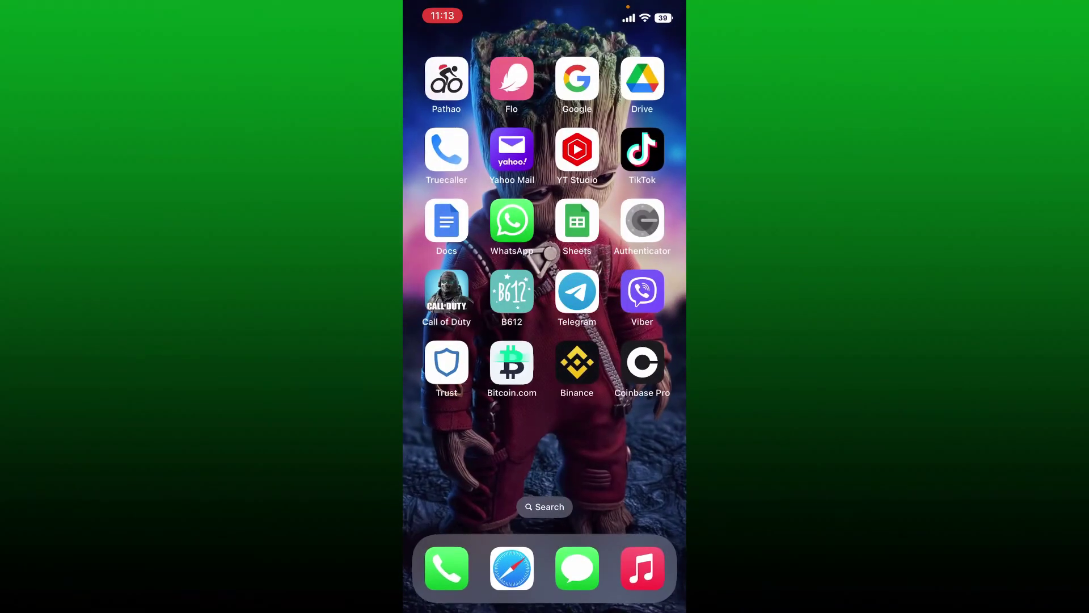
pyautogui.moveTo(477, 298); pyautogui.dragTo(672, 299)
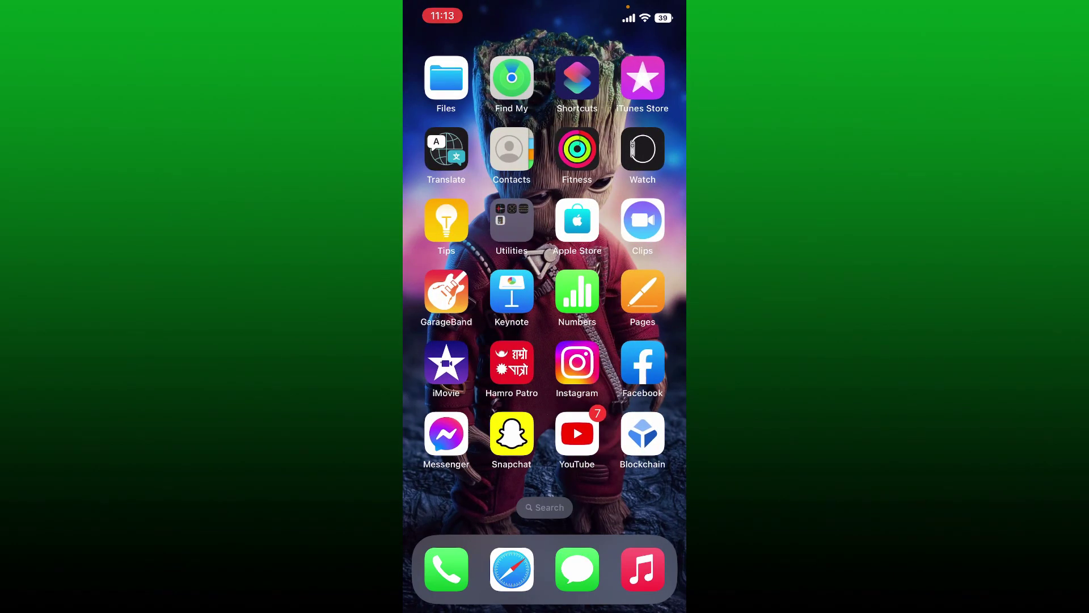